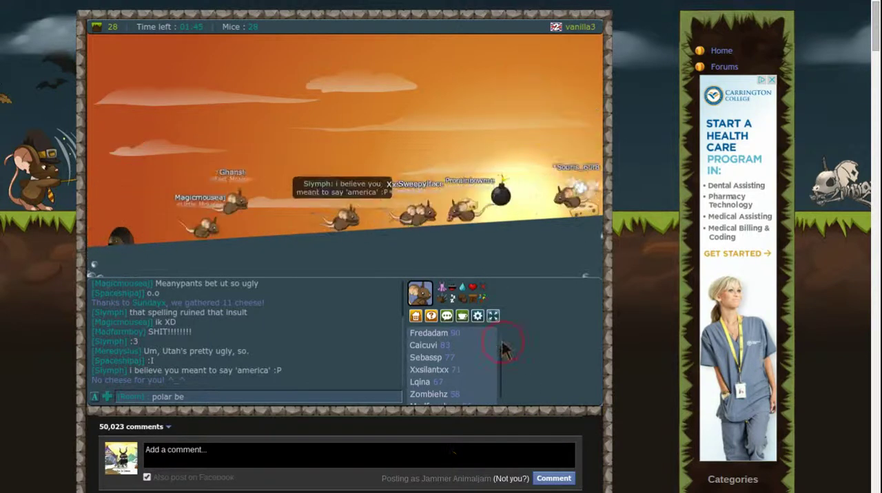
Step: Scroll the player list and survive the bomb map until the Fredadam/Caicuvi platform round loads
left_click(496, 384)
scroll(494, 387, "down", 3)
scroll(488, 387, "up", 3)
scroll(480, 385, "up", 1)
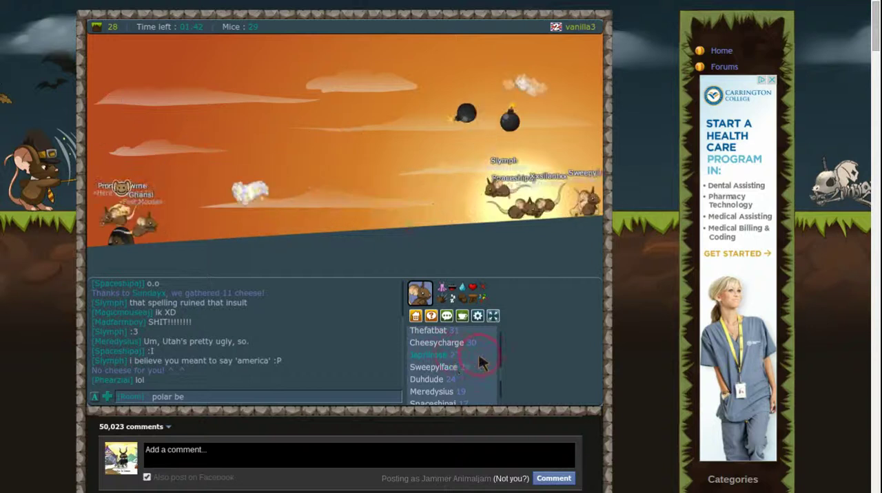
left_click(507, 379)
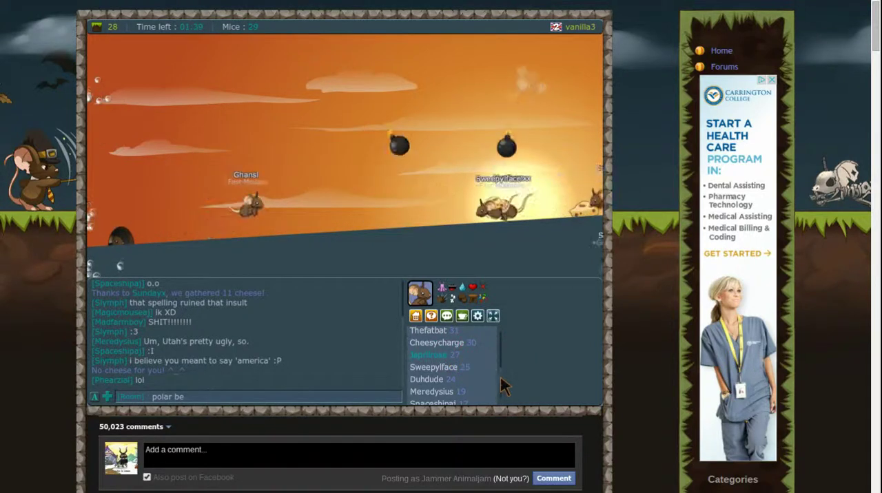
left_click(503, 360)
left_click_drag(503, 359, 504, 324)
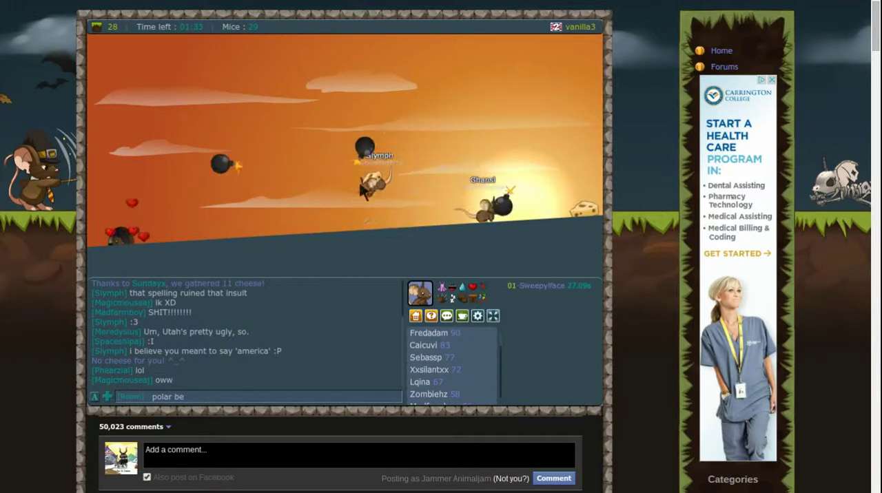
left_click(444, 164)
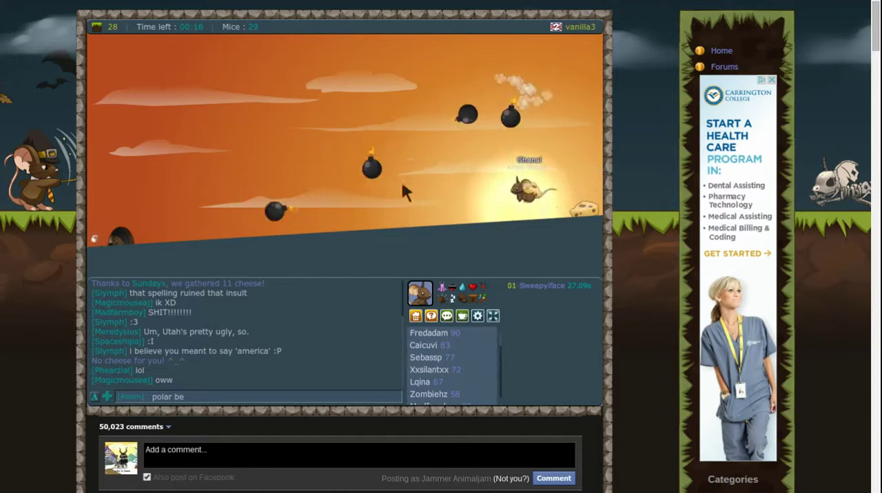
left_click(356, 177)
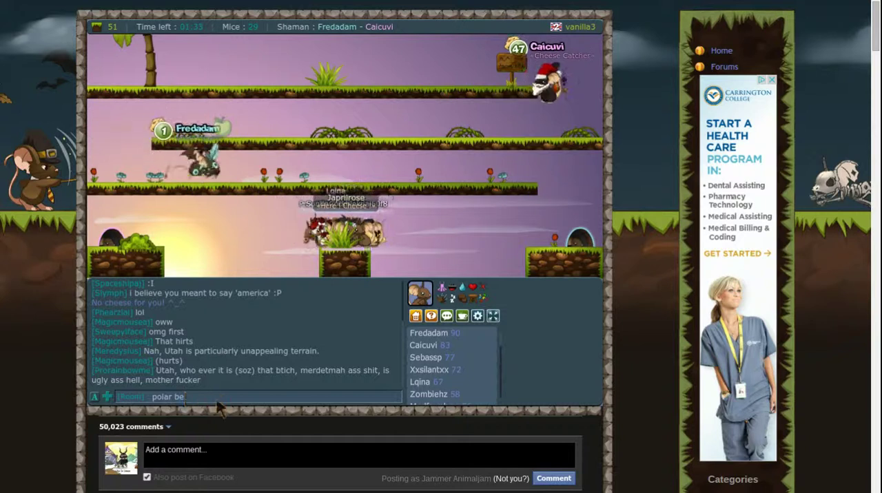
Step: Erase the 'polar be' chat draft and send 'woah' to the room
key("BackSpace")
key("BackSpace")
key("BackSpace")
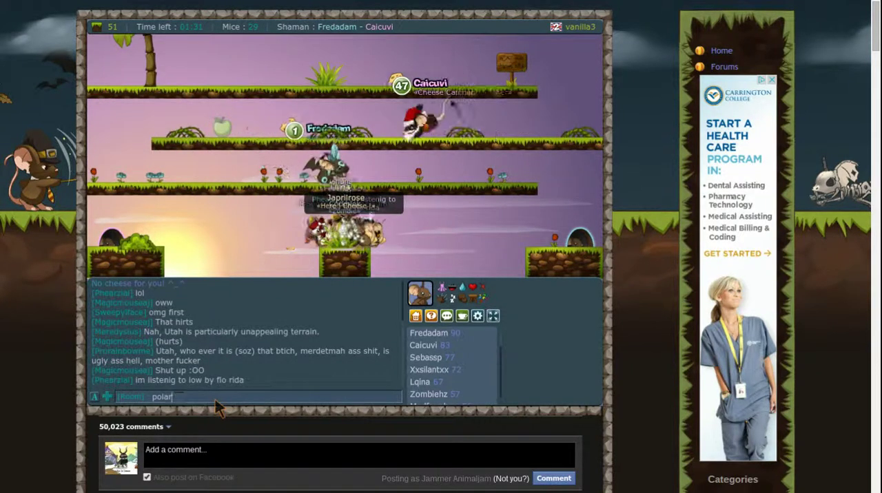
key("BackSpace")
key("BackSpace")
key("BackSpace")
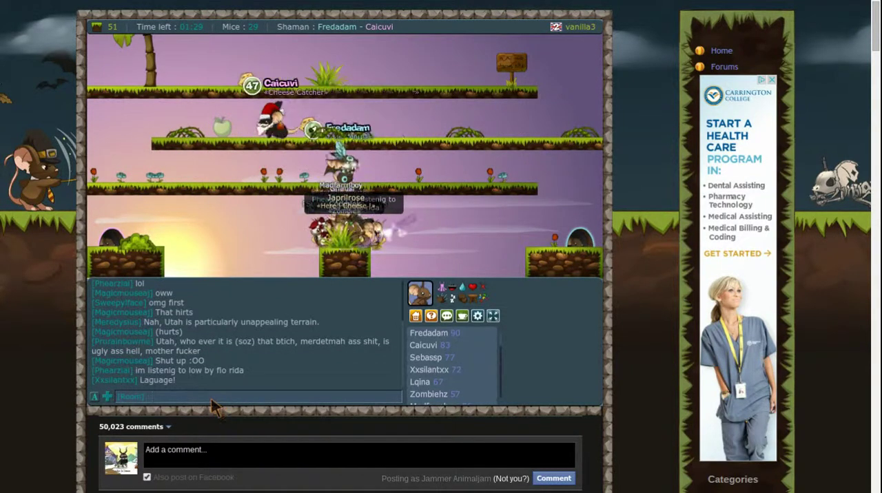
type("woah")
key("Return")
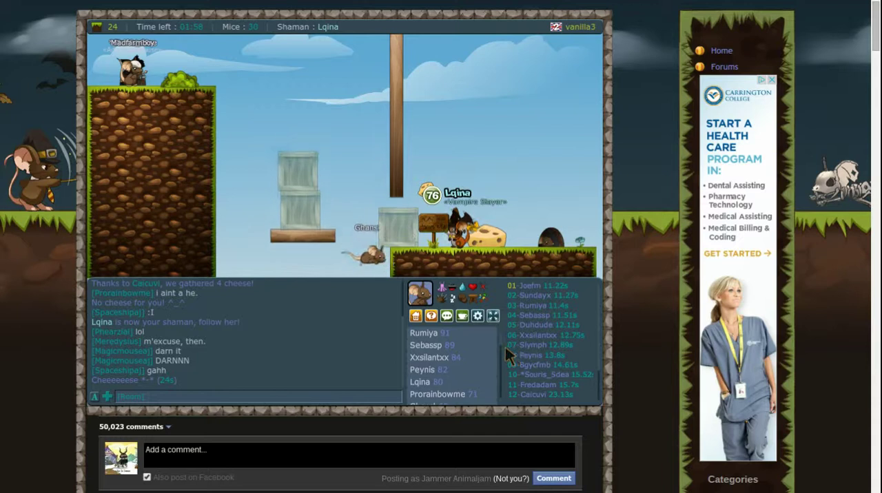
scroll(498, 340, "down", 3)
scroll(495, 372, "down", 3)
scroll(492, 372, "up", 5)
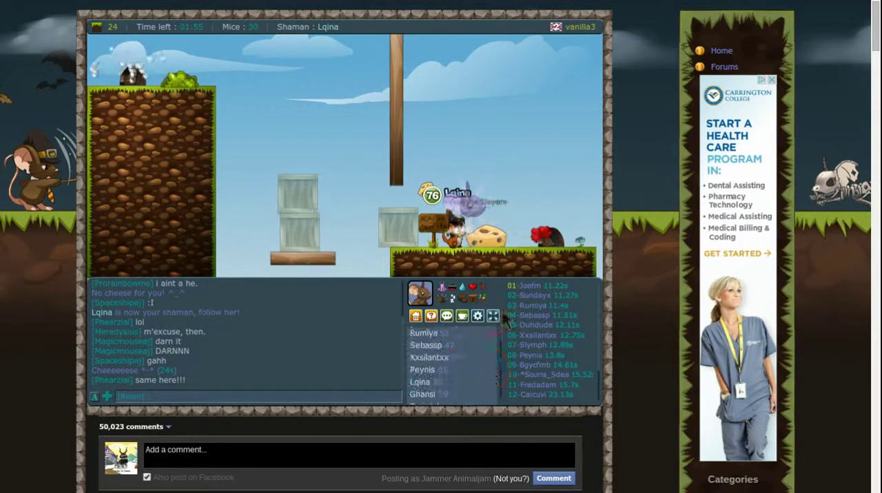